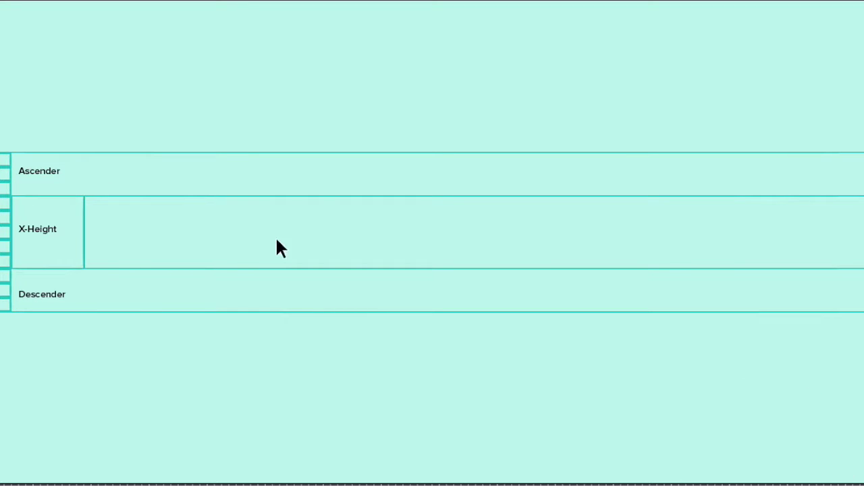
# Inside the guide group, copy the first X-Height letter-width box and place it just right of the original
pyautogui.click(84, 230)
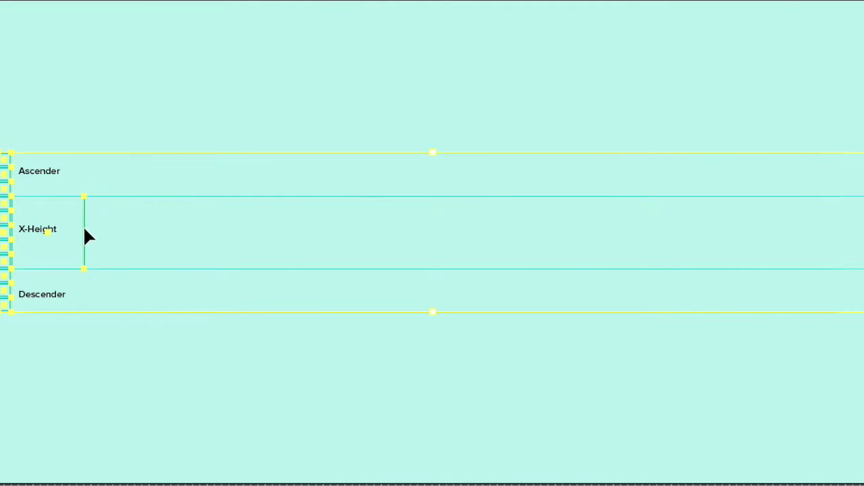
pyautogui.doubleClick(85, 229)
pyautogui.click(85, 230)
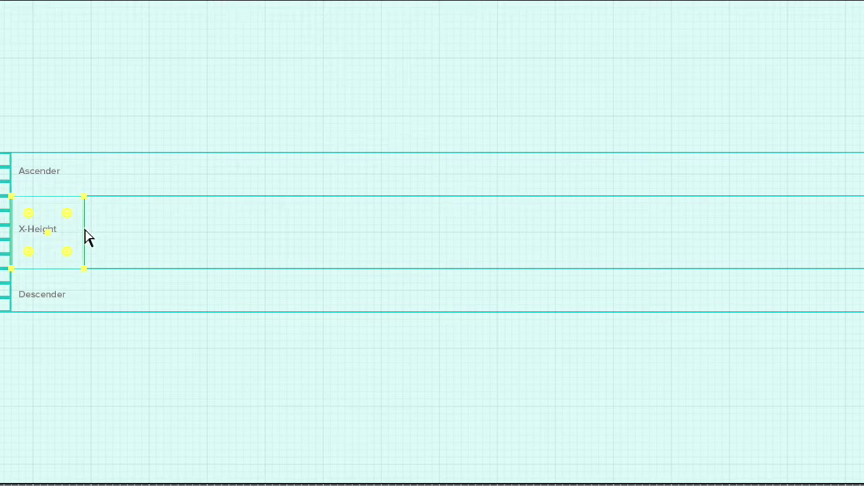
pyautogui.hotkey('ctrl', 'v')
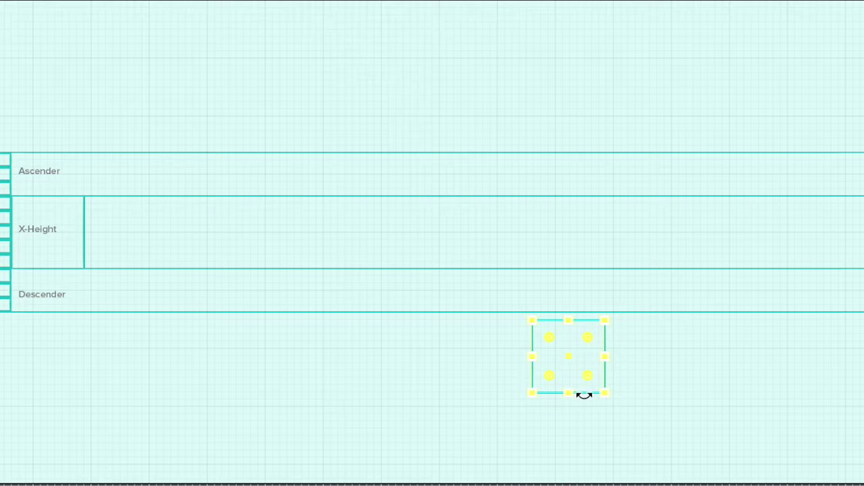
pyautogui.click(585, 393)
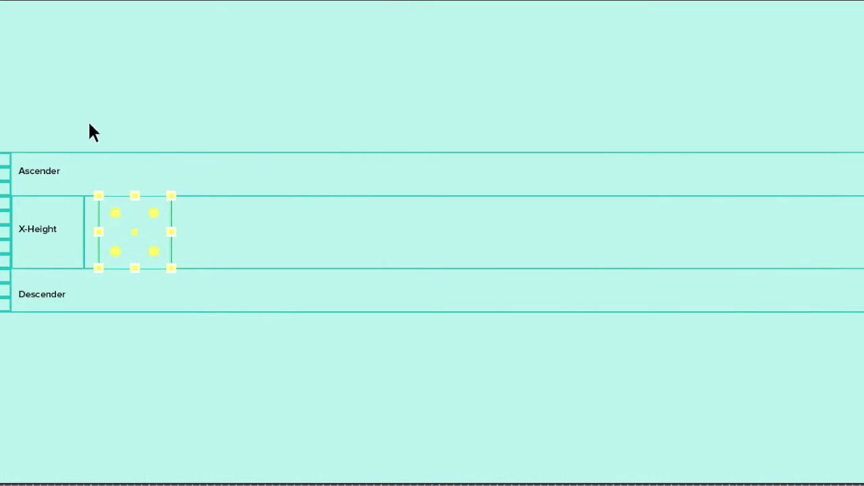
pyautogui.click(133, 360)
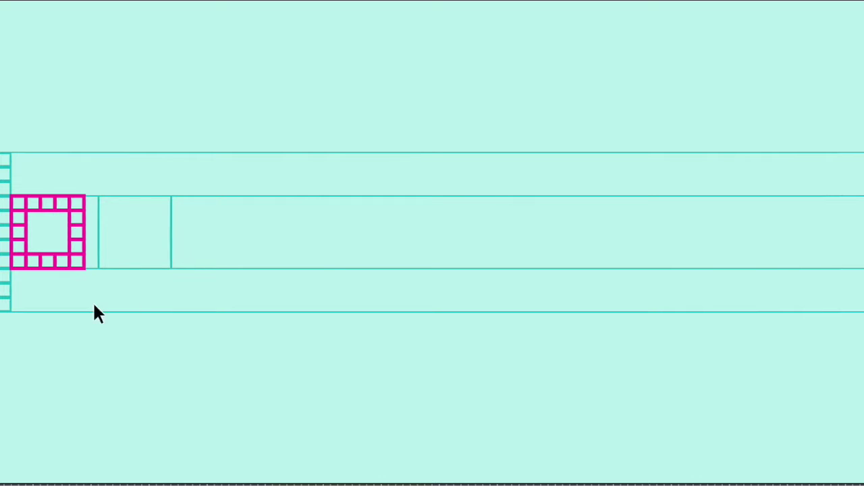
# Paste a copy of the o's squares into the second letter box and rearrange its cells into a lowercase a
pyautogui.moveTo(83, 299); pyautogui.dragTo(13, 179)
pyautogui.press('Escape')
pyautogui.moveTo(89, 256); pyautogui.dragTo(15, 204)
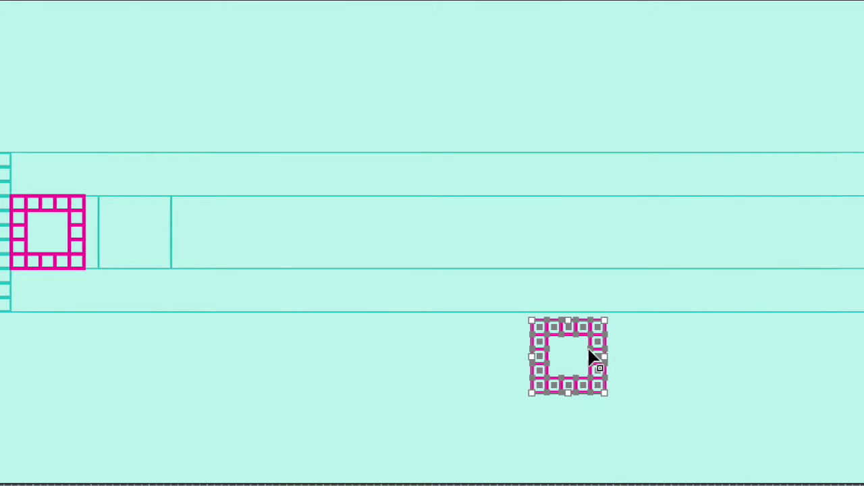
pyautogui.moveTo(596, 343); pyautogui.dragTo(157, 211)
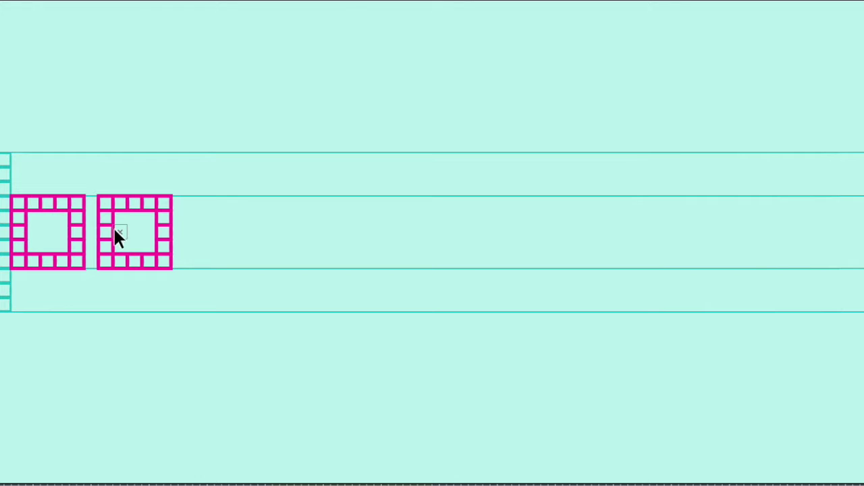
pyautogui.click(164, 243)
# Paste a copy of the a to its right, rotate it 180° into an e, and select the last two glyphs
pyautogui.moveTo(96, 150); pyautogui.dragTo(164, 279)
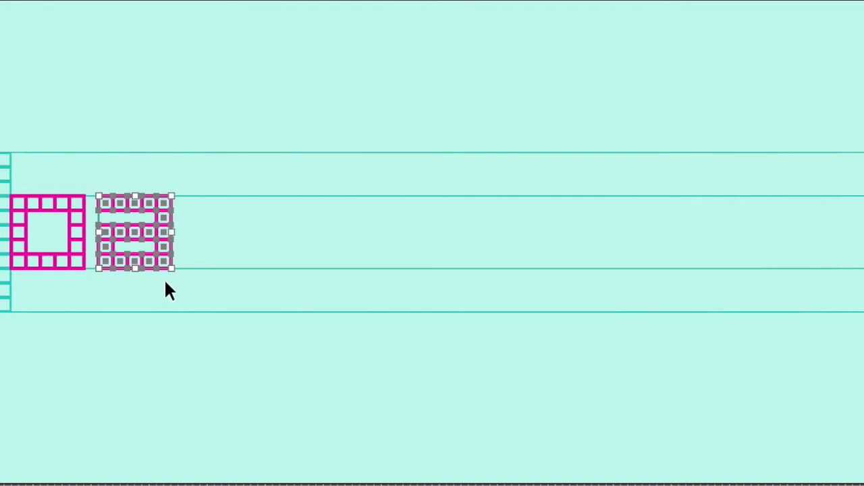
pyautogui.hotkey('ctrl', 'c')
pyautogui.hotkey('ctrl', 'v')
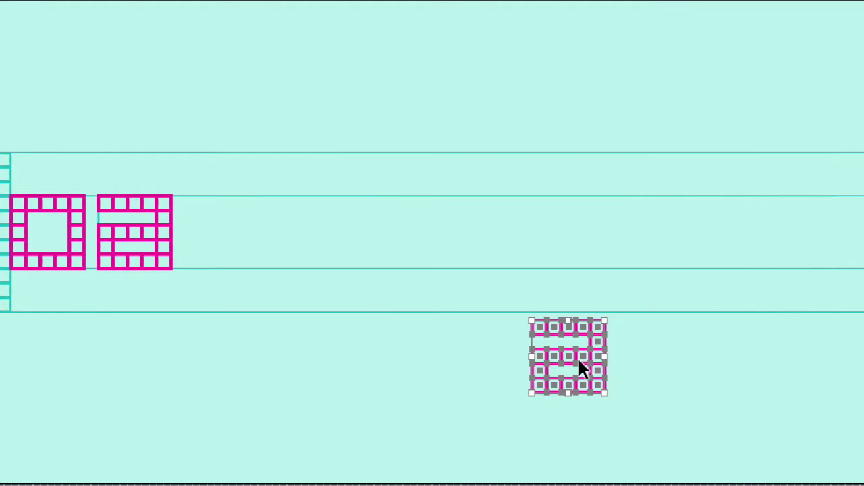
pyautogui.moveTo(577, 356); pyautogui.dragTo(235, 237)
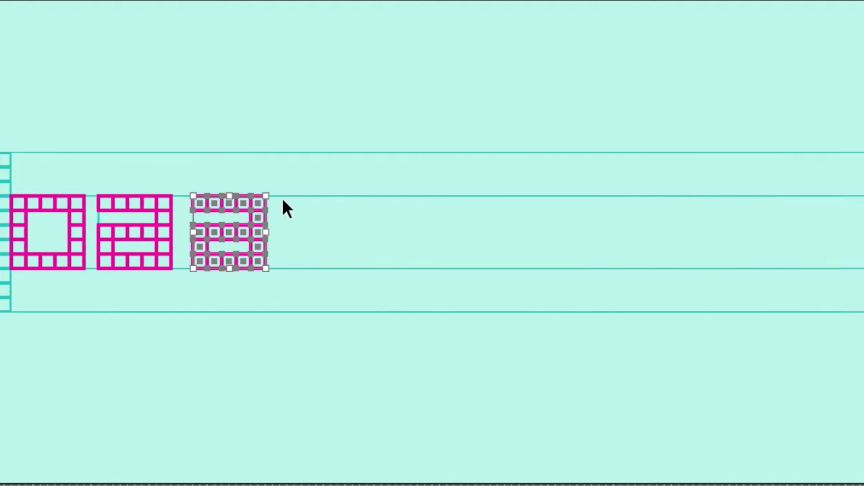
pyautogui.moveTo(276, 187); pyautogui.dragTo(173, 282)
pyautogui.click(341, 122)
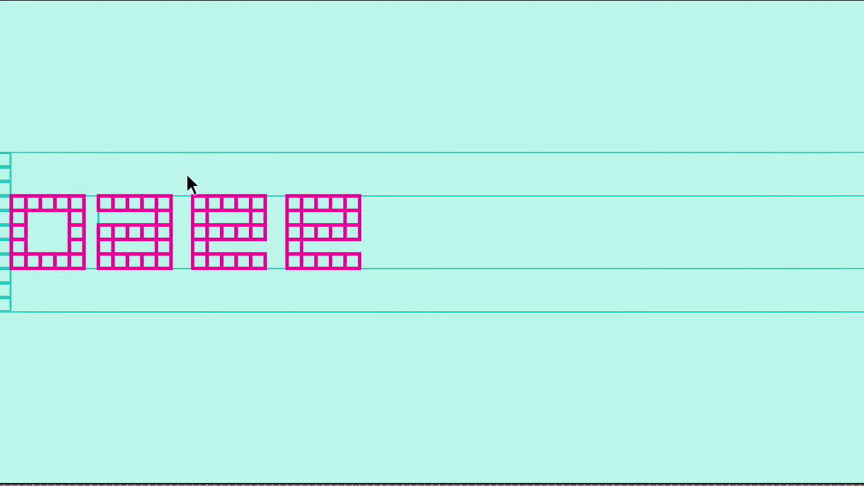
pyautogui.moveTo(189, 179); pyautogui.dragTo(389, 315)
# Nudge the last two glyphs left to tighten the spacing after the a
pyautogui.press('Left')
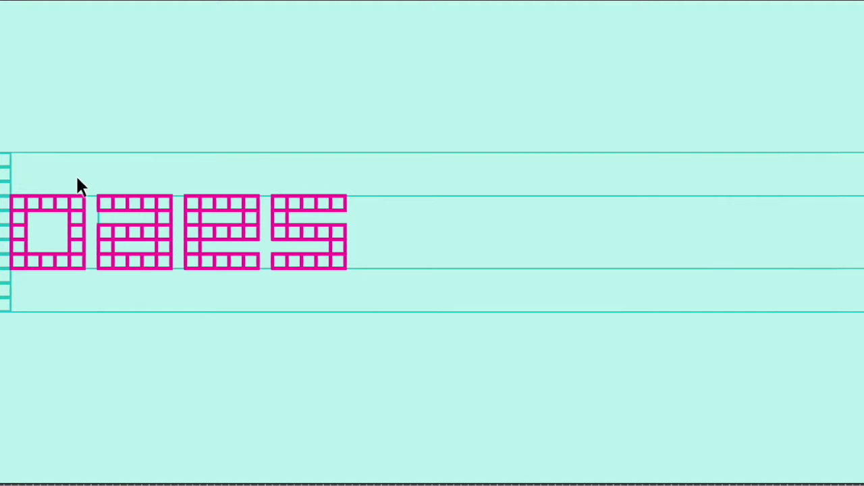
# Duplicate the o's left column and place it after the s as the t's stem
pyautogui.moveTo(78, 185); pyautogui.dragTo(86, 277)
pyautogui.hotkey('ctrl', 'v')
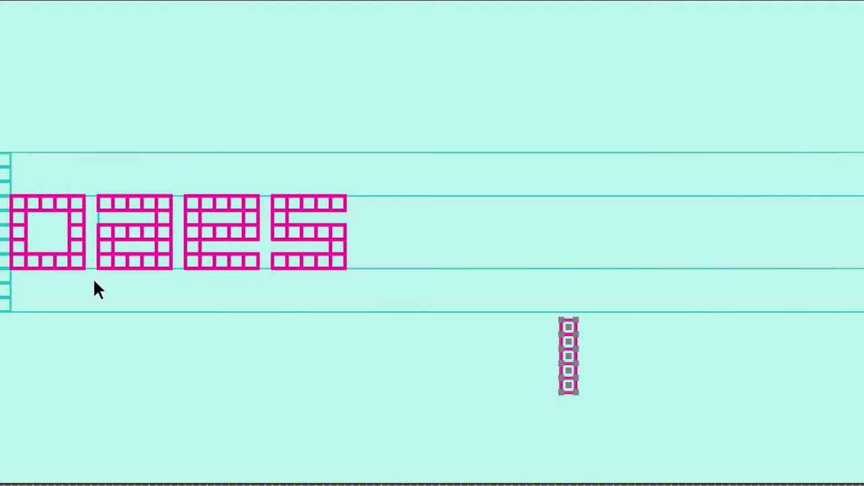
pyautogui.moveTo(569, 352); pyautogui.dragTo(399, 226)
pyautogui.click(413, 332)
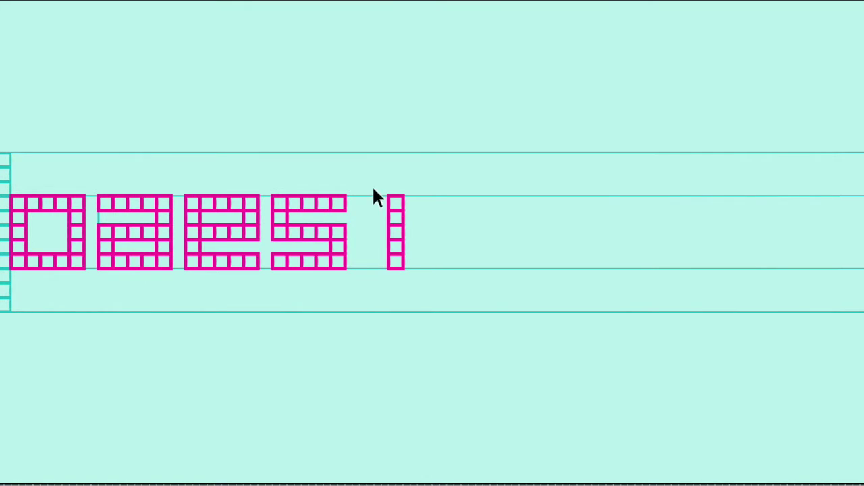
# Copy the stem's top squares and stack them above, extending the stem into the Ascender band
pyautogui.moveTo(377, 197); pyautogui.dragTo(413, 241)
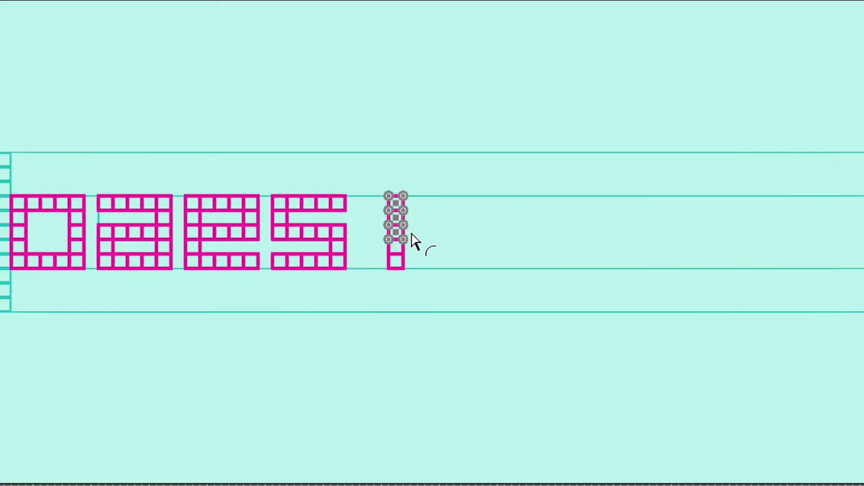
pyautogui.hotkey('ctrl', 'v')
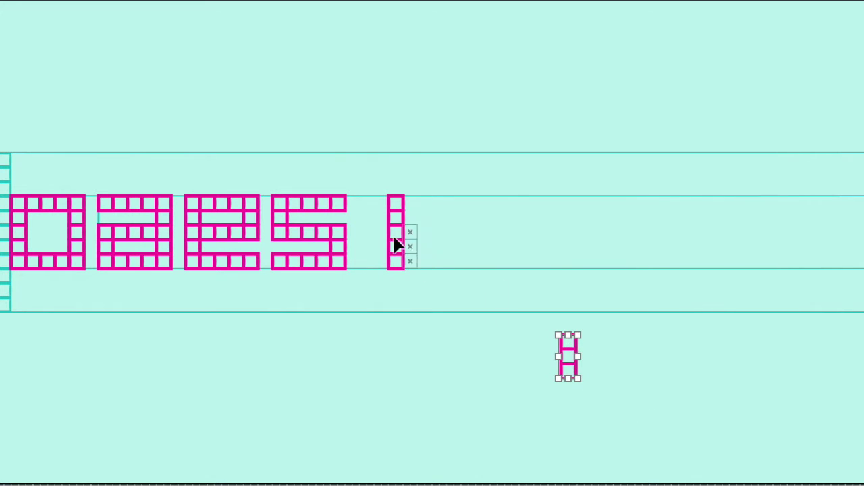
pyautogui.click(399, 177)
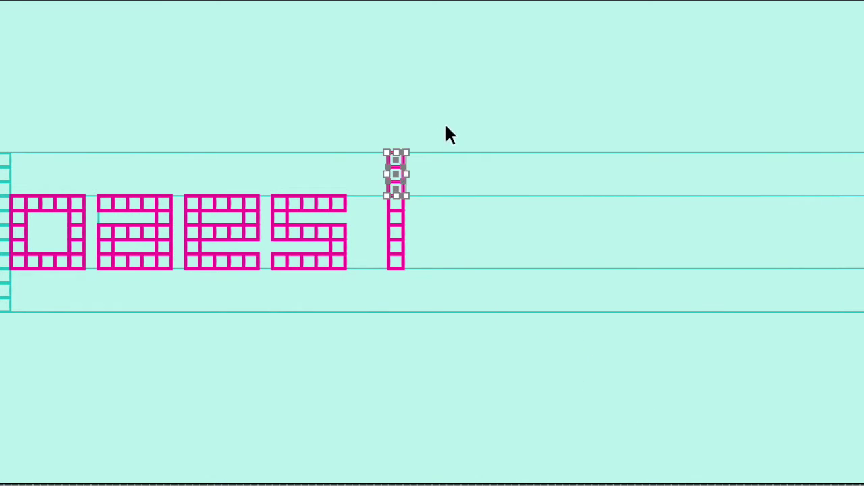
pyautogui.click(447, 134)
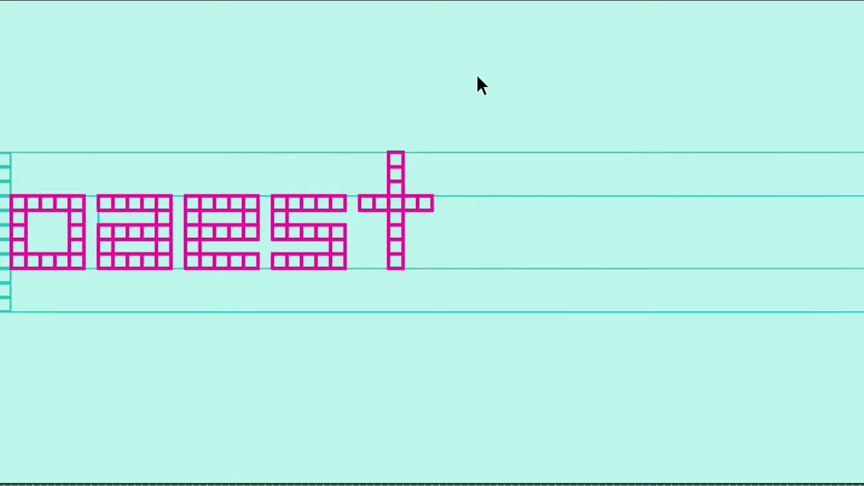
# Move squares from the t's crossbar into a bar aside, then use two to form the t's foot
pyautogui.moveTo(356, 166); pyautogui.dragTo(382, 222)
pyautogui.hotkey('ctrl', 'v')
pyautogui.click(533, 408)
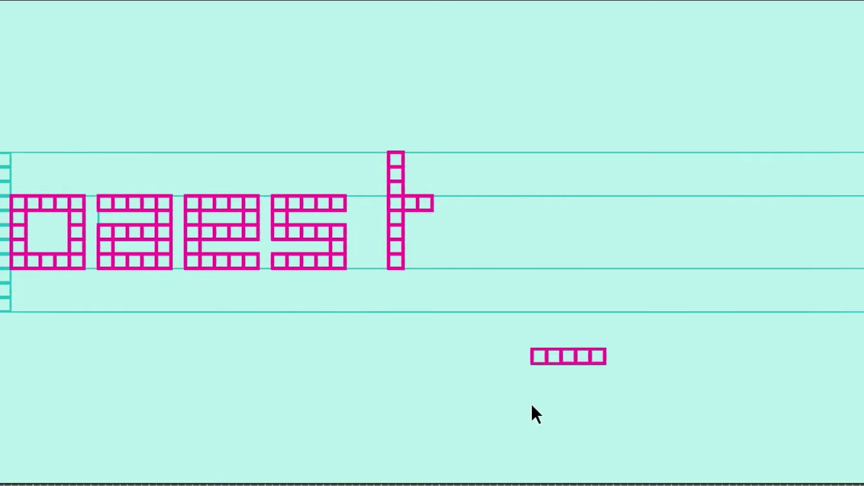
pyautogui.moveTo(539, 359)
pyautogui.mouseDown()
pyautogui.moveTo(395, 292)
pyautogui.moveTo(517, 374)
pyautogui.moveTo(536, 357)
pyautogui.mouseUp()
pyautogui.hotkey('ctrl', 'x')
pyautogui.hotkey('ctrl', 'v')
pyautogui.press('Right')
pyautogui.click(438, 409)
pyautogui.hotkey('ctrl', 'x')
pyautogui.hotkey('ctrl', 'v')
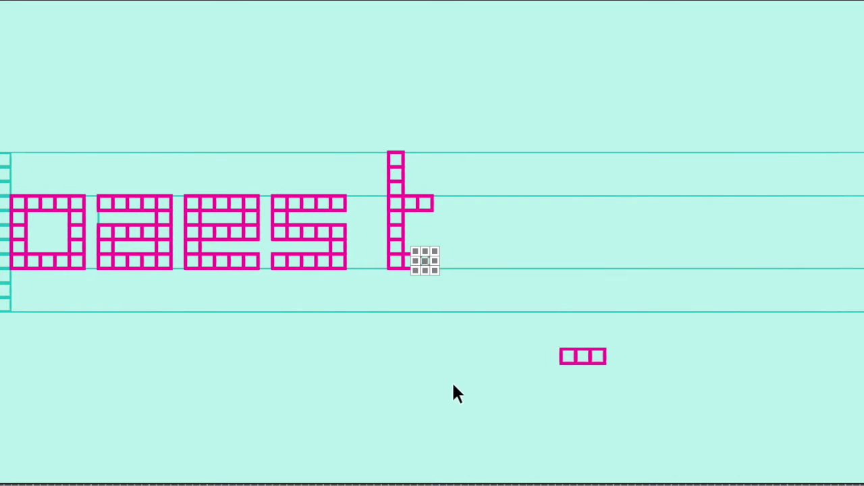
pyautogui.click(455, 388)
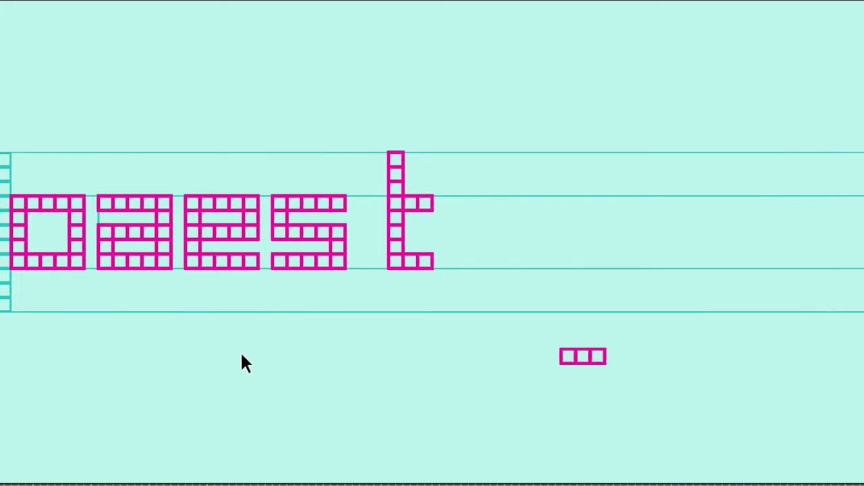
# Shift the whole t two units left so it sits snugly beside the s
pyautogui.moveTo(429, 279); pyautogui.dragTo(432, 281)
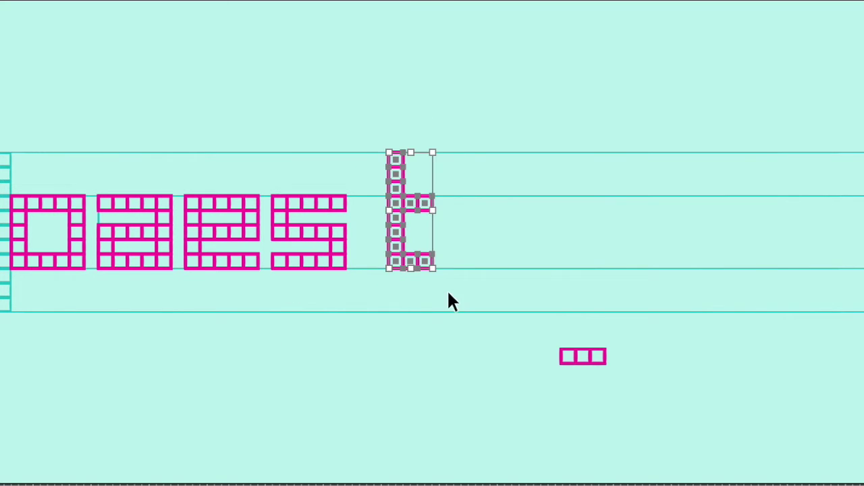
pyautogui.press('Left')
pyautogui.press('Left')
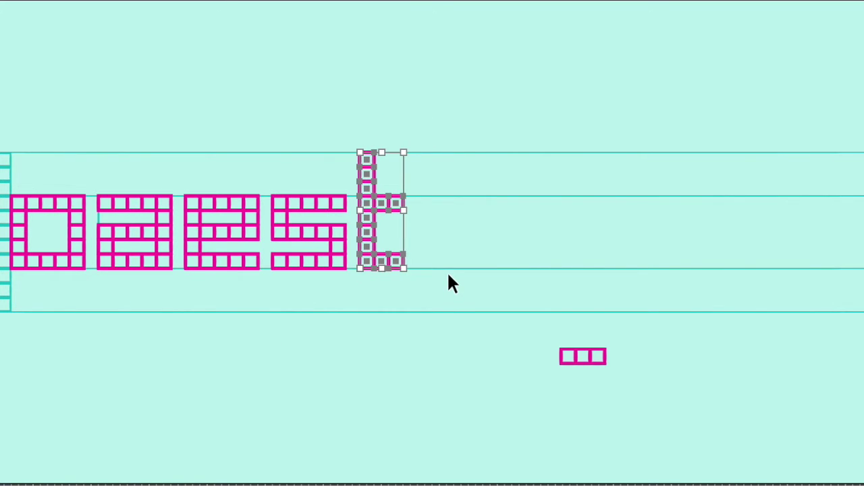
pyautogui.click(354, 304)
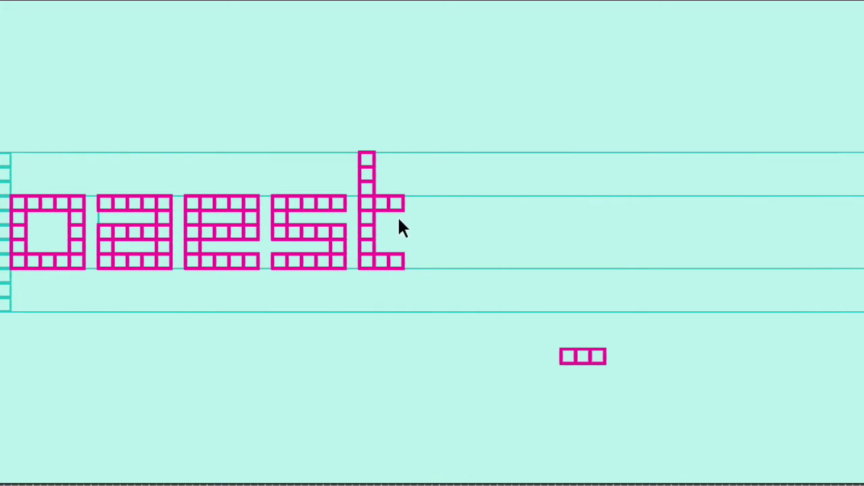
# Paste a copy of the square-module o directly after the t
pyautogui.moveTo(68, 304); pyautogui.dragTo(77, 297)
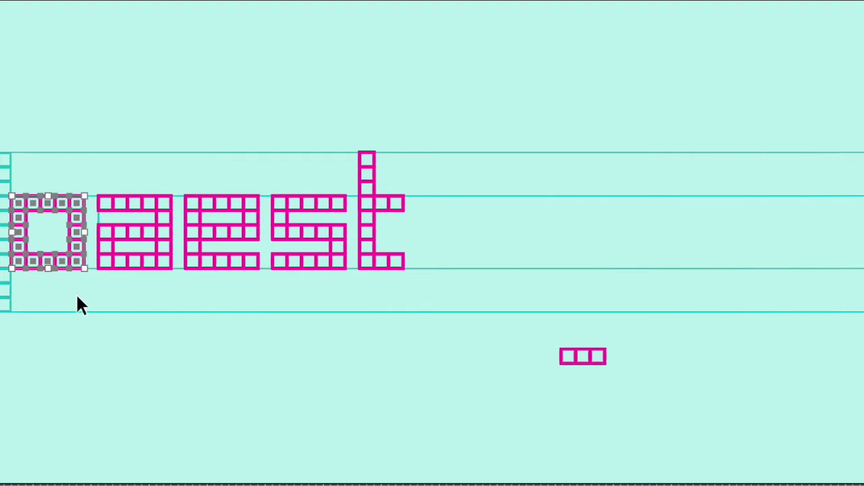
pyautogui.hotkey('ctrl', 'c')
pyautogui.hotkey('ctrl', 'v')
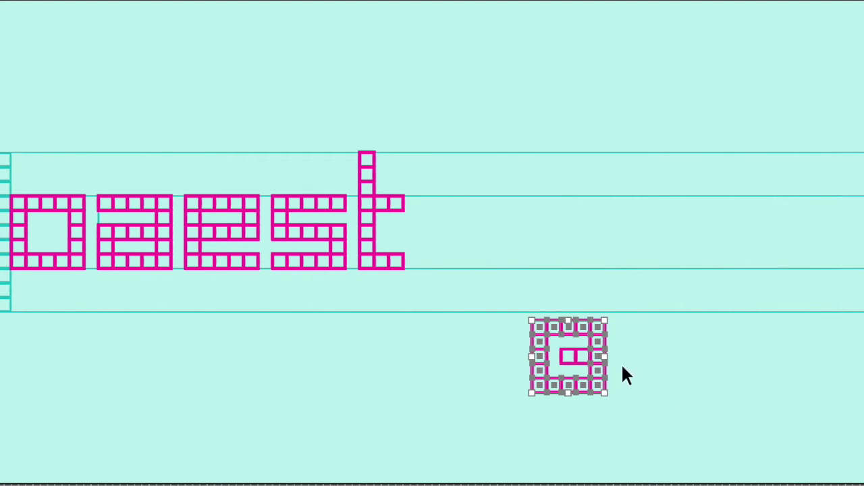
pyautogui.moveTo(584, 330); pyautogui.dragTo(472, 205)
pyautogui.click(511, 332)
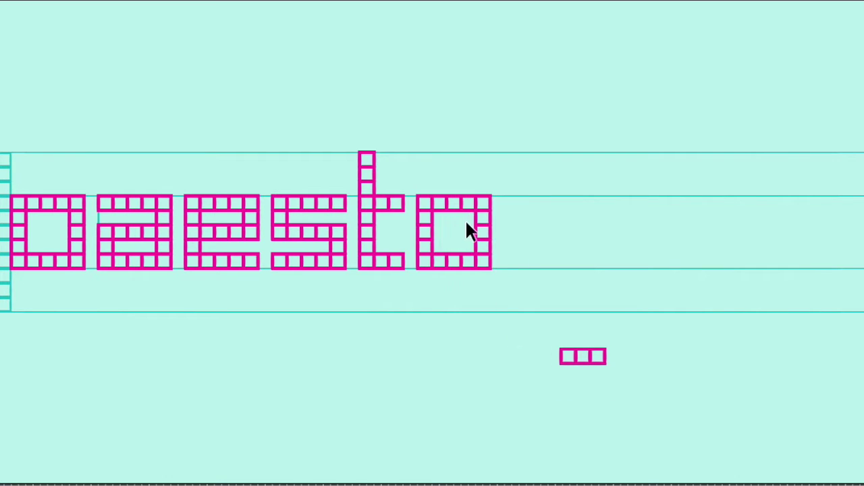
# Remove the copied o's bottom middle squares and push its right column further right as a separate stem
pyautogui.moveTo(436, 173); pyautogui.dragTo(460, 225)
pyautogui.click(447, 249)
pyautogui.moveTo(466, 277); pyautogui.dragTo(446, 326)
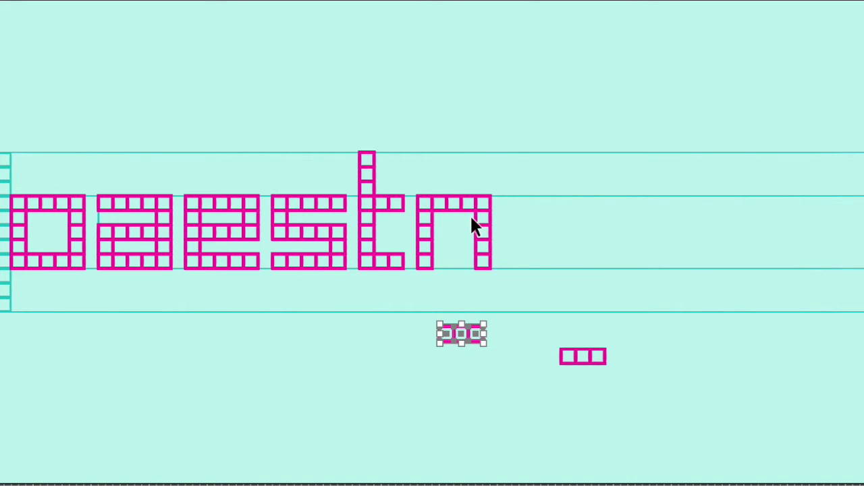
pyautogui.moveTo(481, 186); pyautogui.dragTo(496, 286)
pyautogui.hotkey('shift', 'Right')
pyautogui.hotkey('shift', 'Right')
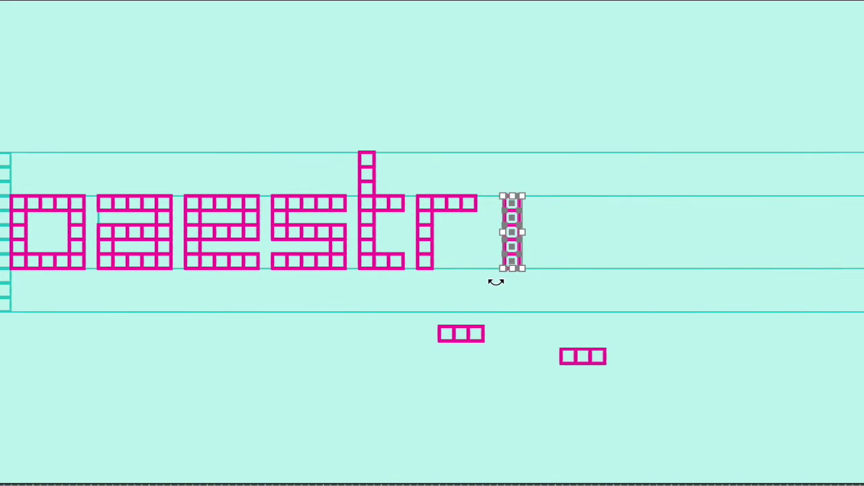
pyautogui.click(604, 174)
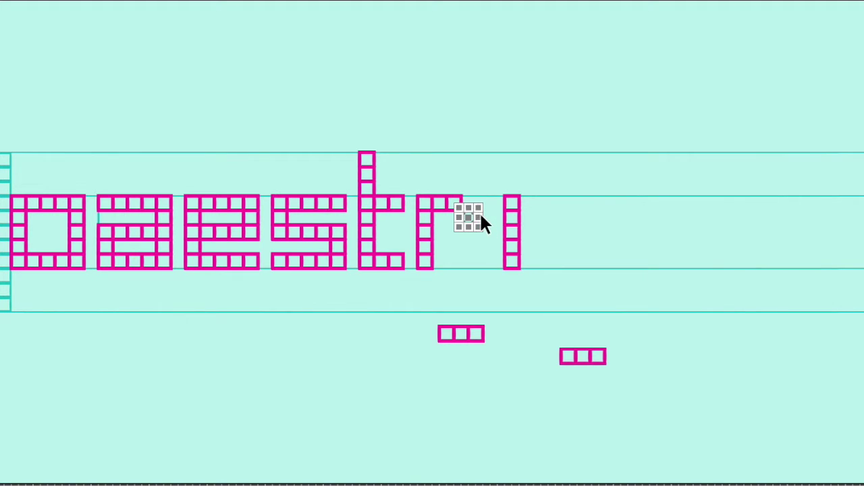
# Assemble the m's middle from the split pieces and delete the two spare three-square blocks below
pyautogui.click(599, 174)
pyautogui.moveTo(454, 320); pyautogui.dragTo(485, 349)
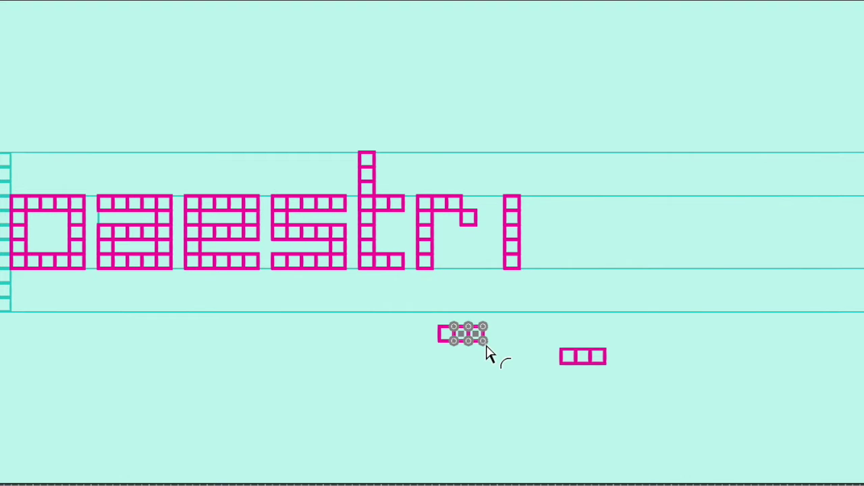
pyautogui.moveTo(548, 342); pyautogui.dragTo(482, 191)
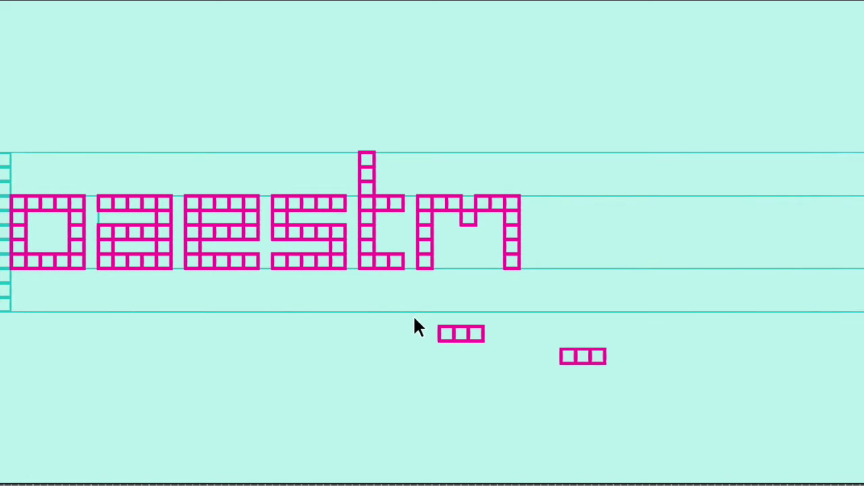
pyautogui.moveTo(418, 318); pyautogui.dragTo(642, 390)
pyautogui.press('Delete')
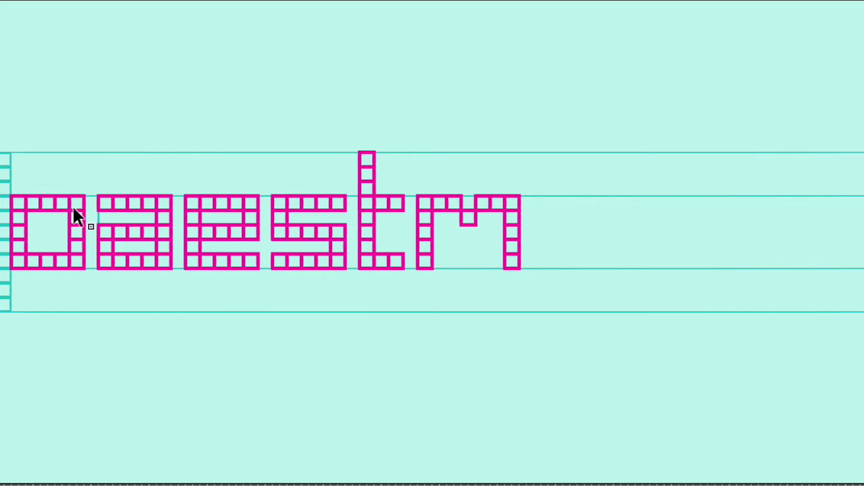
# Place a copy of the o's left column after the m and attach three more cells below it into the Descender band
pyautogui.moveTo(95, 268); pyautogui.dragTo(89, 271)
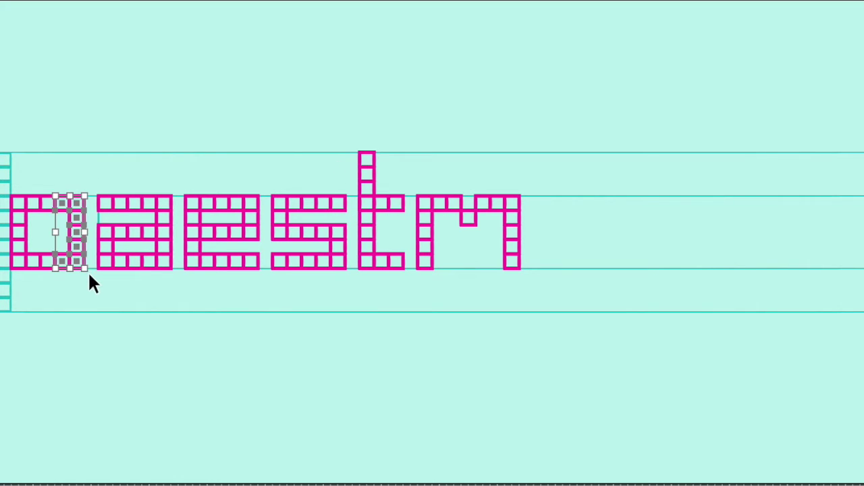
pyautogui.click(76, 172)
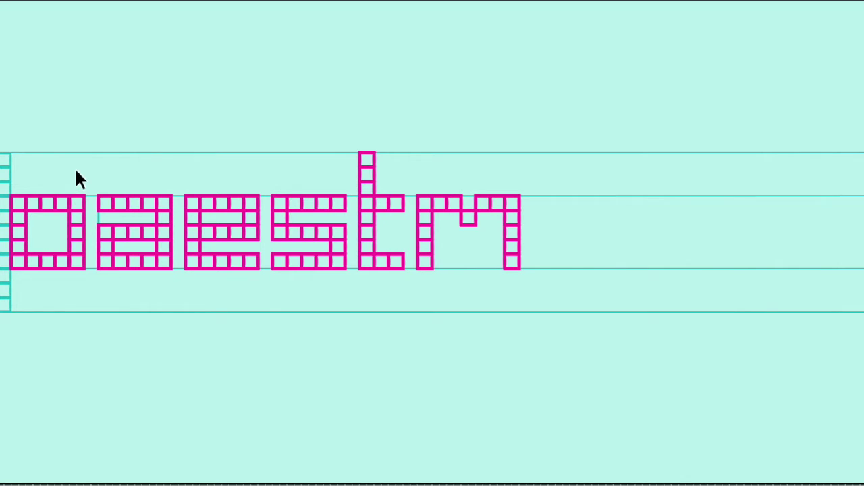
pyautogui.moveTo(19, 269); pyautogui.dragTo(462, 331)
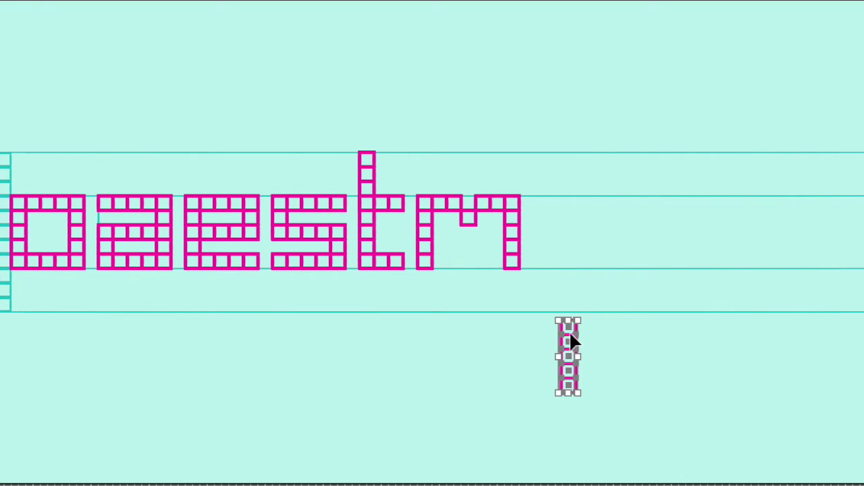
pyautogui.moveTo(569, 331); pyautogui.dragTo(577, 223)
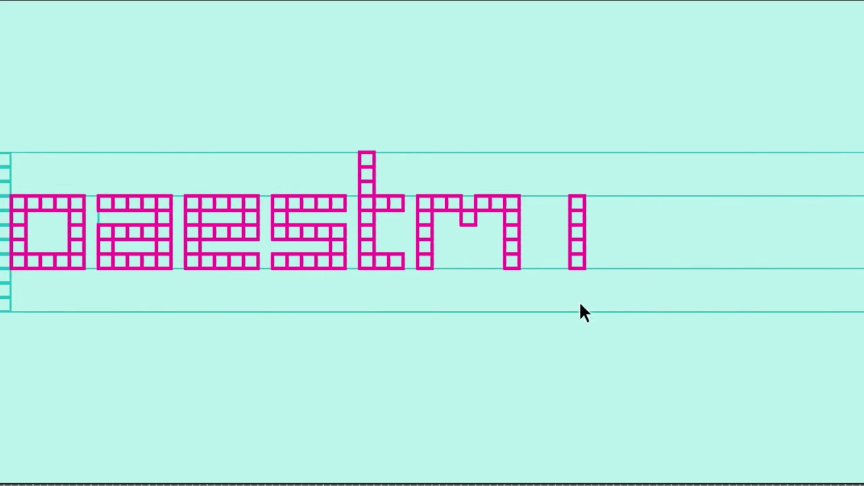
pyautogui.moveTo(587, 254); pyautogui.dragTo(588, 263)
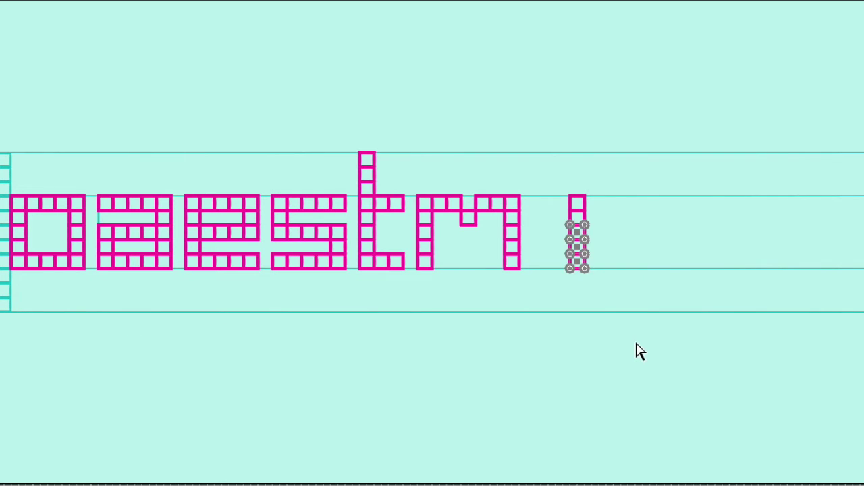
pyautogui.hotkey('ctrl', 'z')
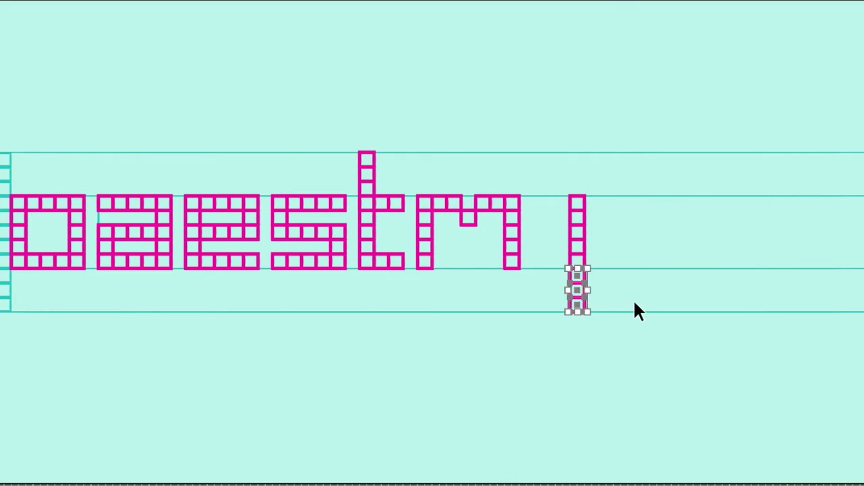
pyautogui.hotkey('ctrl', 'y')
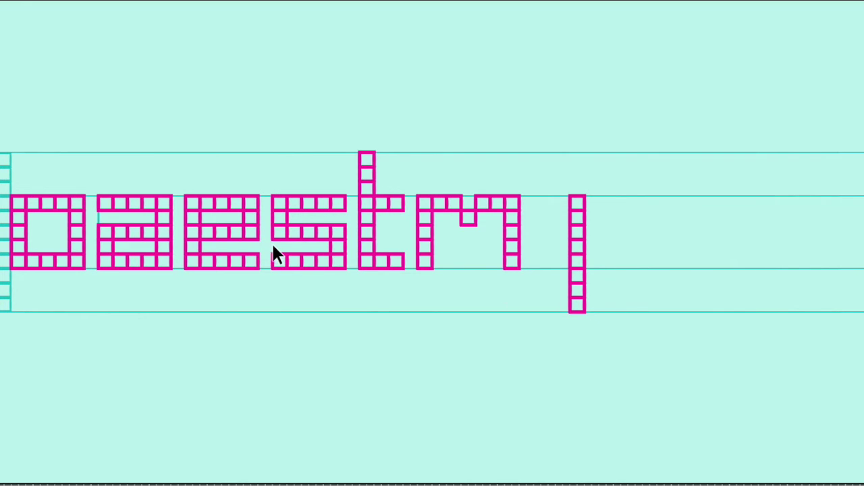
# Copy the s's bottom row of squares and set the copy at the stem's foot as the hook
pyautogui.moveTo(319, 273); pyautogui.dragTo(319, 270)
pyautogui.hotkey('ctrl', 'c')
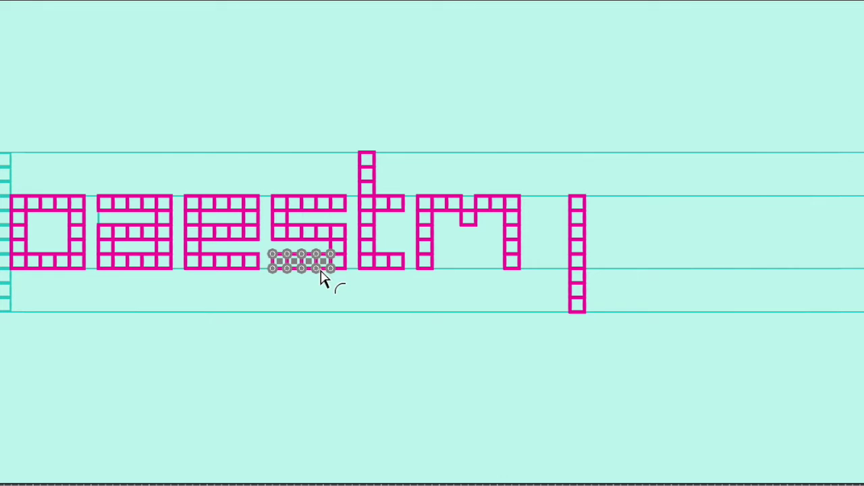
pyautogui.hotkey('ctrl', 'v')
pyautogui.moveTo(590, 360); pyautogui.dragTo(563, 314)
pyautogui.click(587, 334)
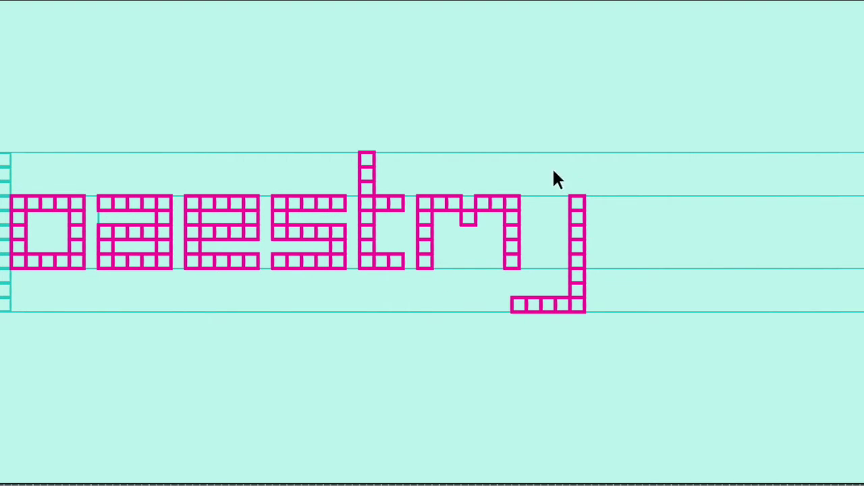
# Place the loose squares along the y's lower-left descender and deselect
pyautogui.click(518, 303)
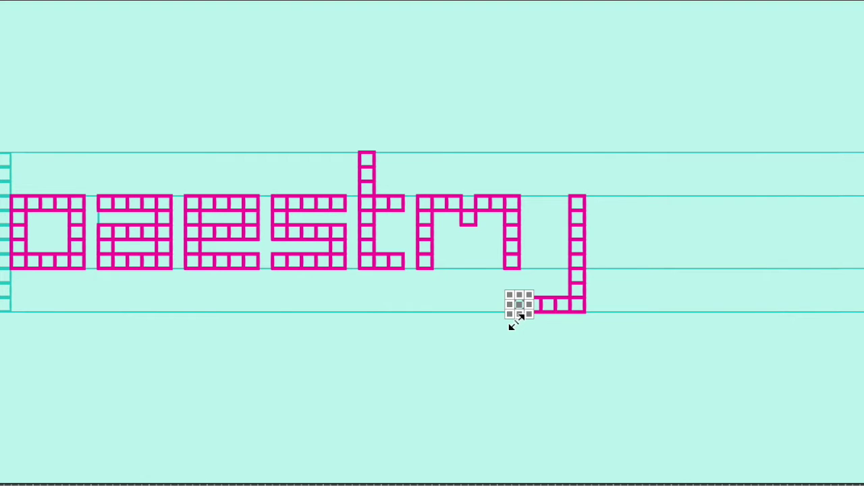
pyautogui.moveTo(550, 272); pyautogui.dragTo(590, 382)
pyautogui.click(571, 356)
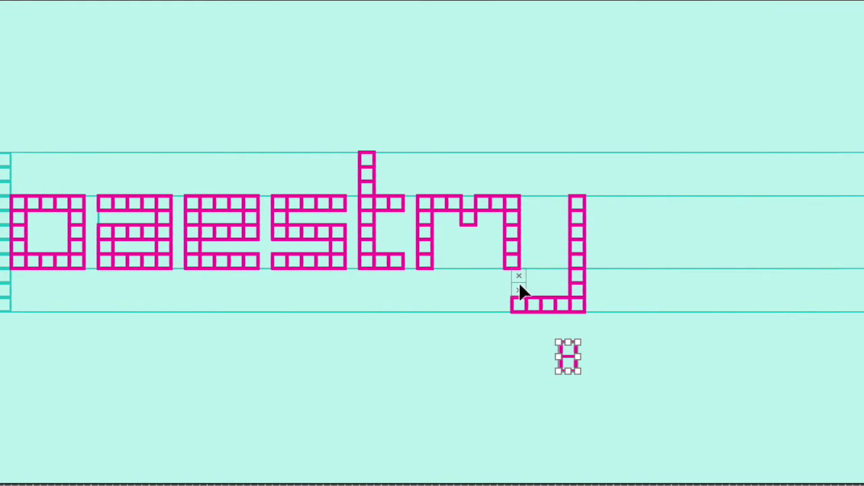
pyautogui.click(517, 285)
pyautogui.click(486, 368)
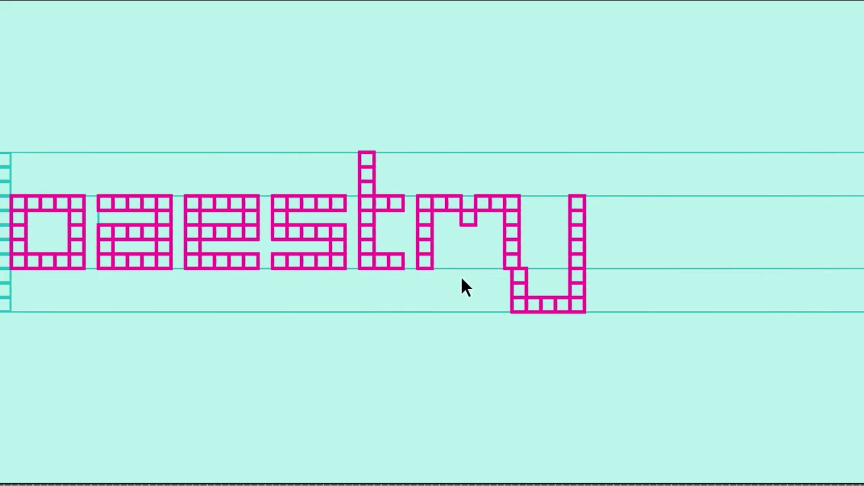
# Nudge the y's bottom squares and vertical stem right so the stem joins the bottom
pyautogui.moveTo(611, 305); pyautogui.dragTo(611, 305)
pyautogui.press('Right')
pyautogui.press('Right')
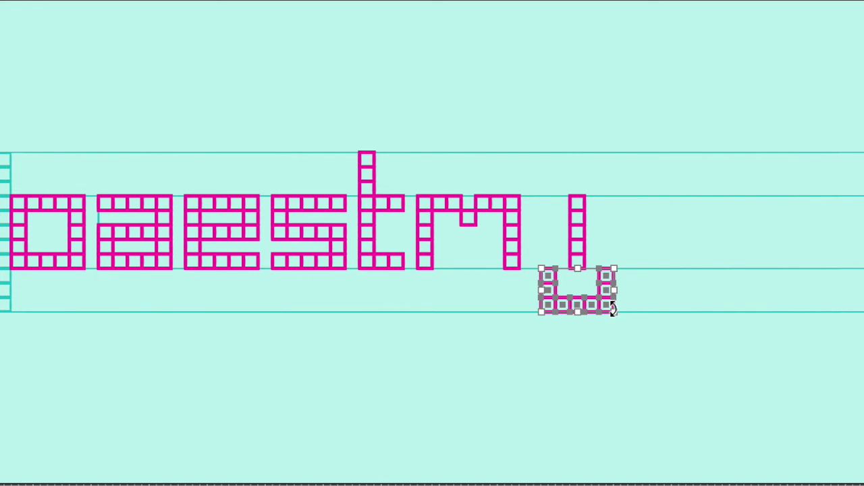
pyautogui.moveTo(590, 260); pyautogui.dragTo(593, 267)
pyautogui.press('Right')
pyautogui.press('Right')
pyautogui.click(790, 273)
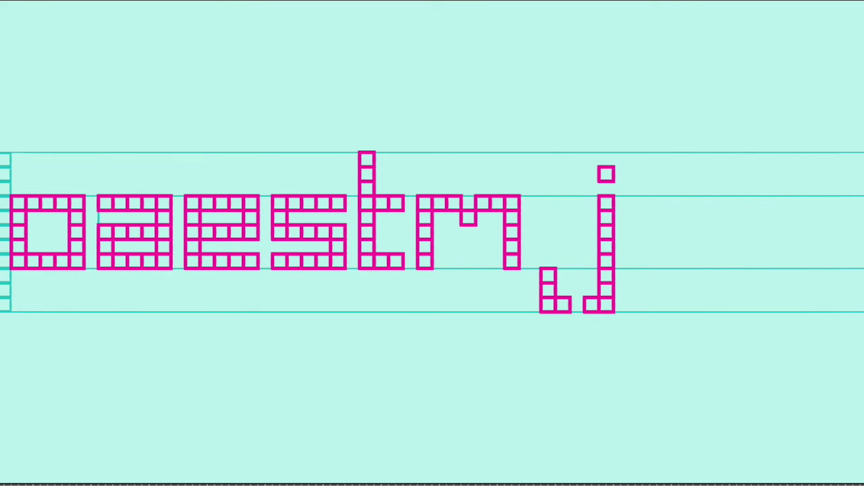
pyautogui.moveTo(534, 244); pyautogui.dragTo(569, 315)
# Nudge the j's hook right toward the stem and add an upturned square at its left end
pyautogui.press('Right')
pyautogui.press('Right')
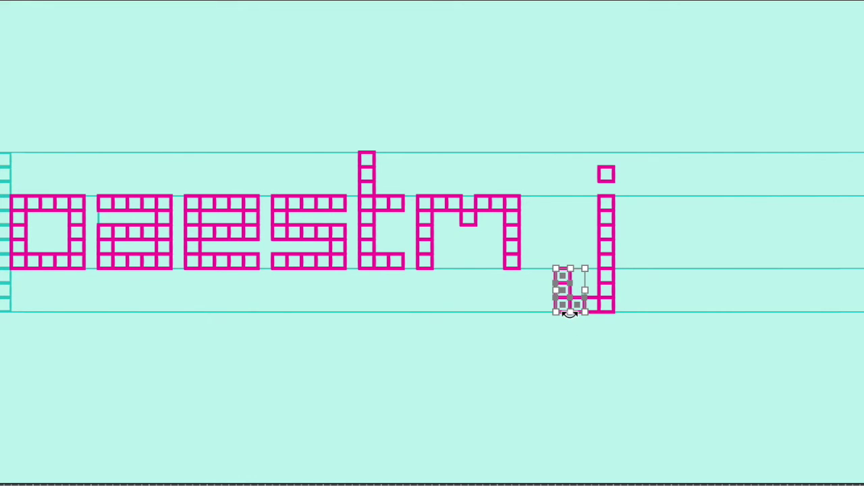
pyautogui.click(620, 357)
pyautogui.click(563, 289)
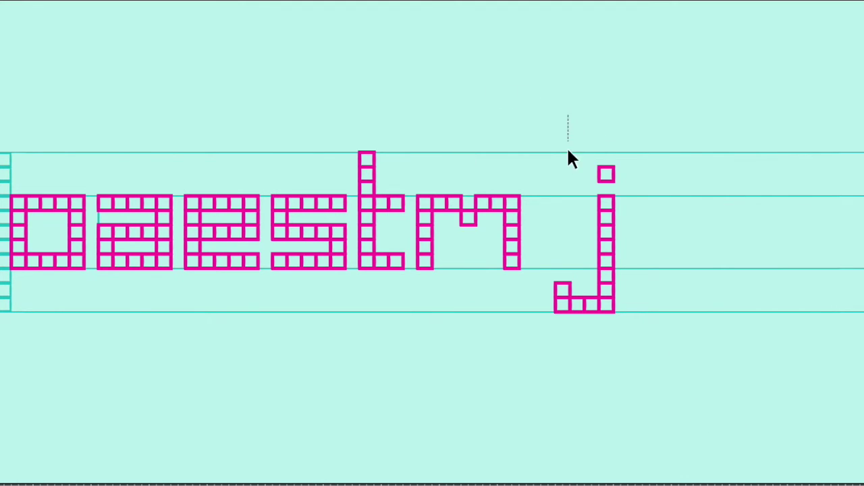
# Reposition the whole j with arrow nudges so its hook clears the m
pyautogui.moveTo(569, 157); pyautogui.dragTo(665, 424)
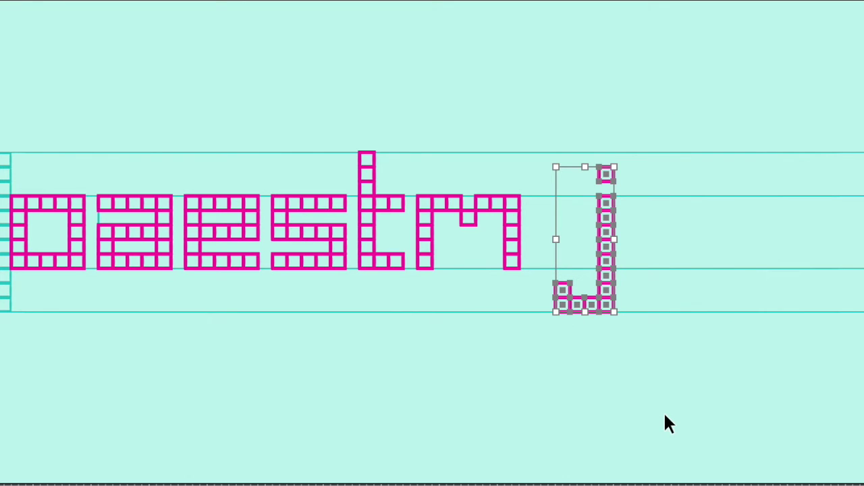
pyautogui.press('Left')
pyautogui.press('Left')
pyautogui.press('Escape')
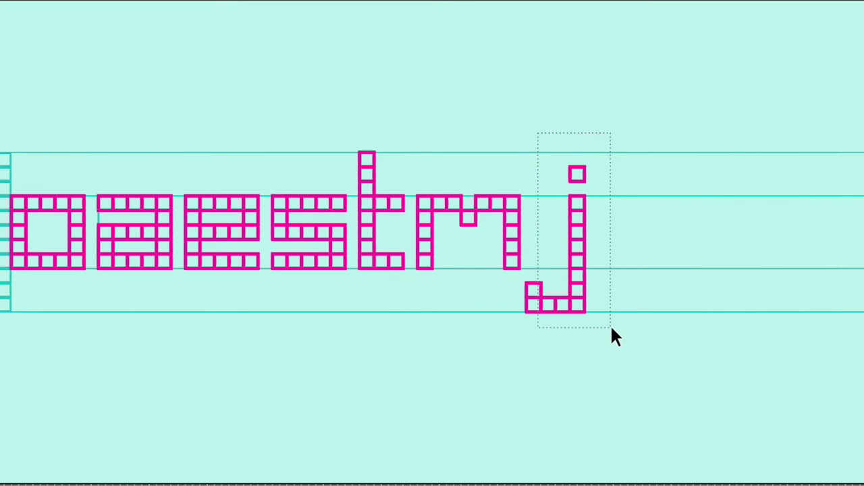
pyautogui.moveTo(611, 329); pyautogui.dragTo(610, 329)
pyautogui.press('Right')
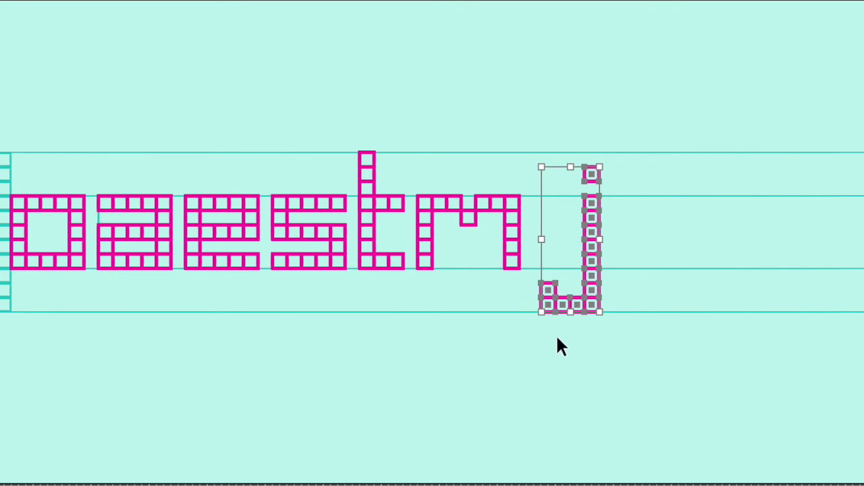
pyautogui.press('Escape')
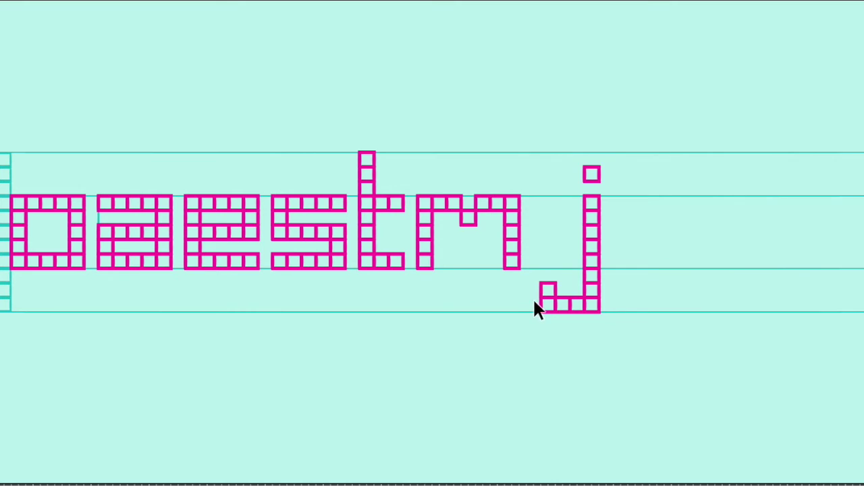
pyautogui.moveTo(551, 149); pyautogui.dragTo(553, 312)
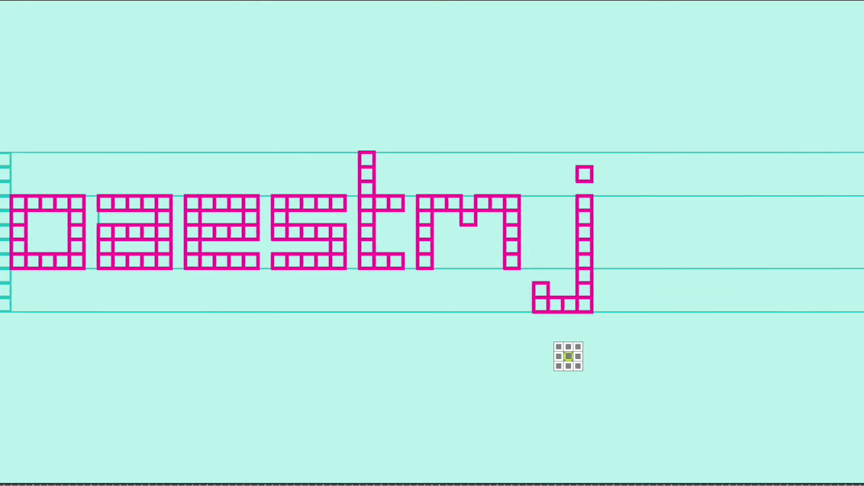
# Place a yellow unit square and test it in the t's bottom row and beside the m
pyautogui.click(568, 356)
pyautogui.click(413, 259)
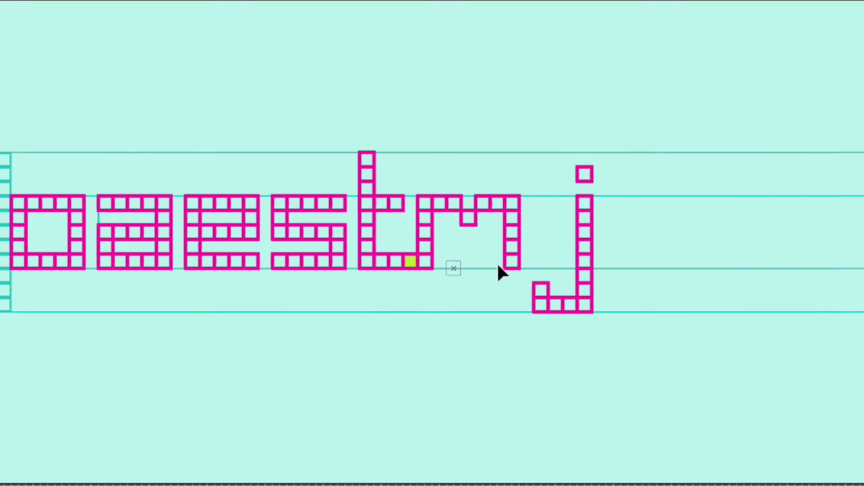
pyautogui.click(527, 261)
pyautogui.moveTo(621, 300); pyautogui.dragTo(631, 349)
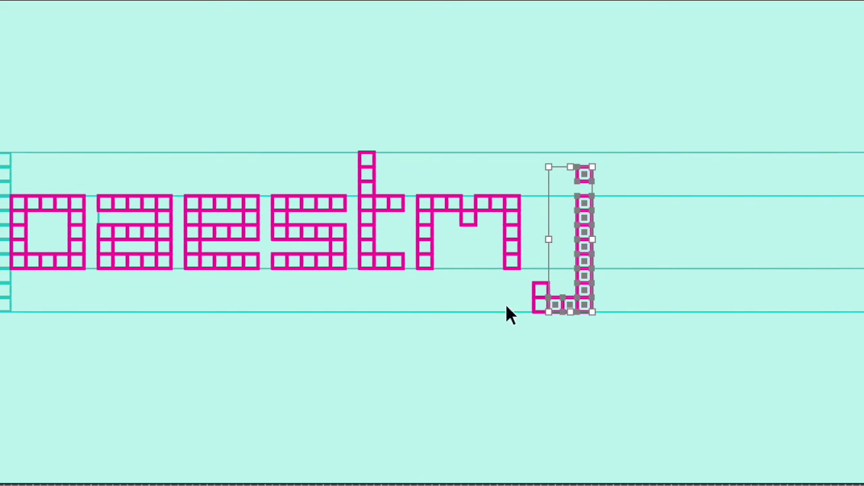
# Kern the j left under the m's right leg, then set the yellow square in the a–e gap
pyautogui.click(504, 297)
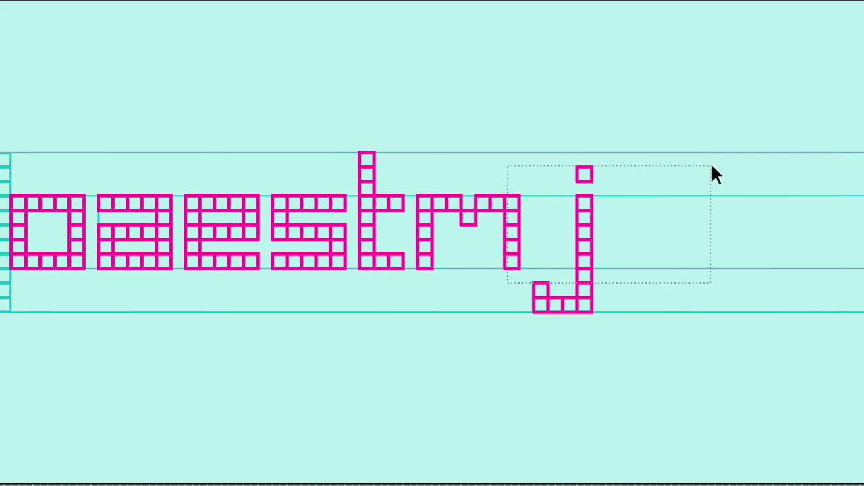
pyautogui.moveTo(596, 396); pyautogui.dragTo(542, 160)
pyautogui.click(641, 363)
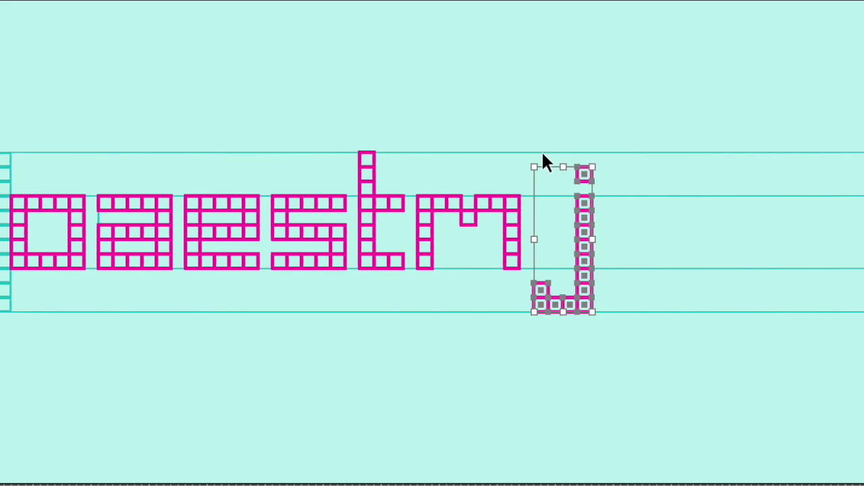
pyautogui.hotkey('shift', 'Left')
pyautogui.click(665, 231)
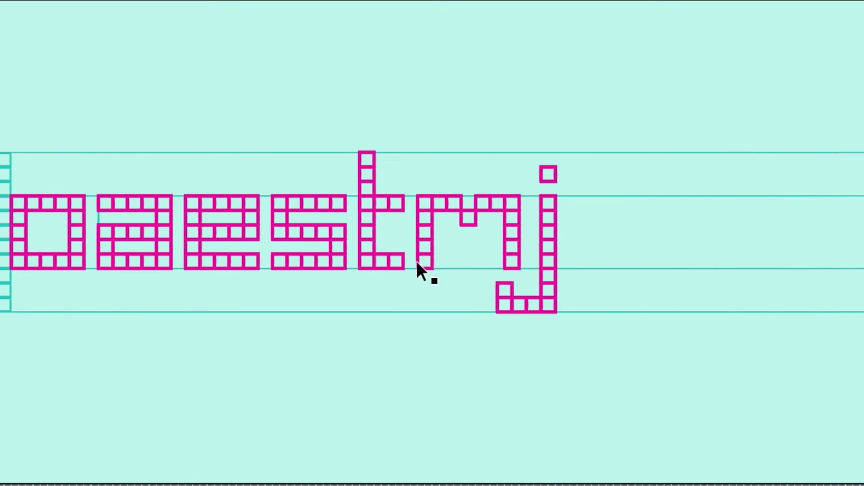
pyautogui.moveTo(574, 314); pyautogui.dragTo(574, 334)
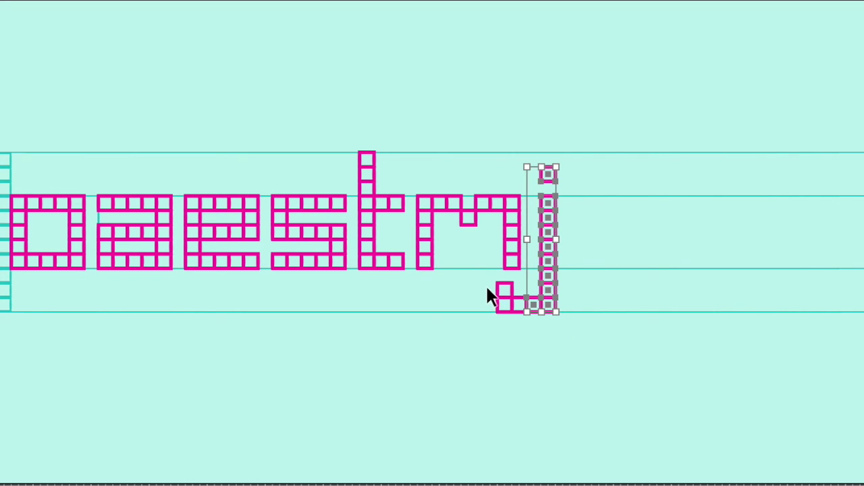
pyautogui.moveTo(490, 287); pyautogui.dragTo(526, 325)
pyautogui.hotkey('shift', 'Left')
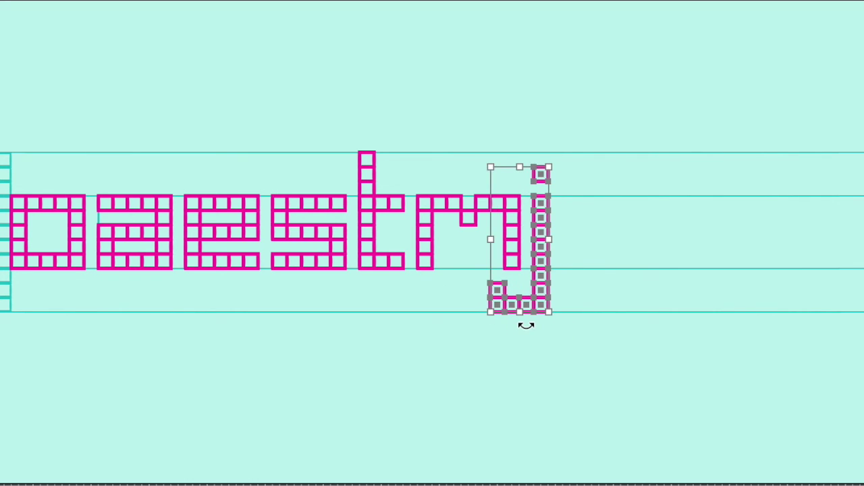
pyautogui.click(715, 298)
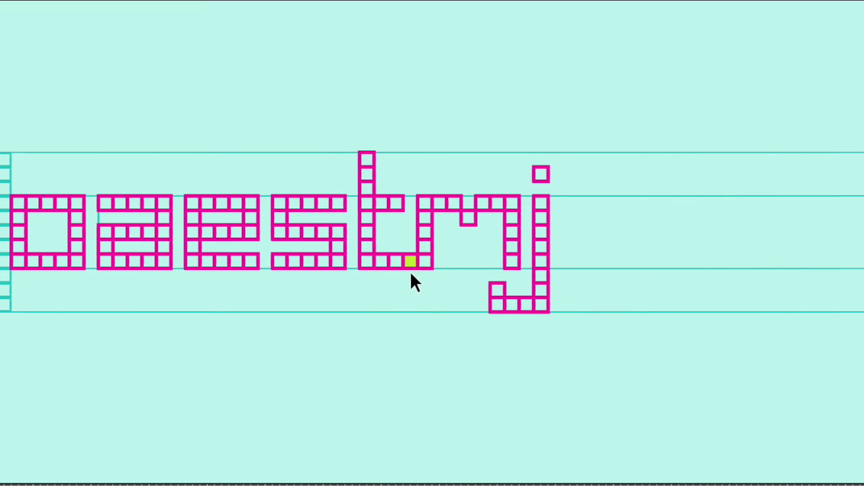
pyautogui.click(177, 262)
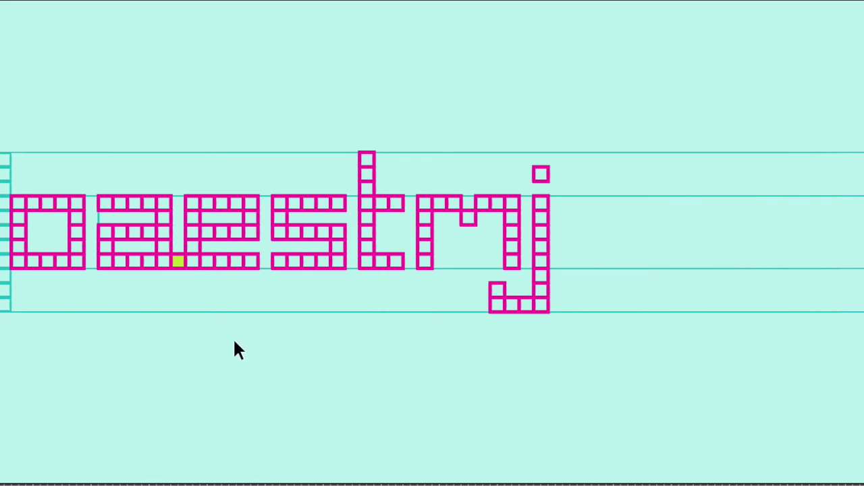